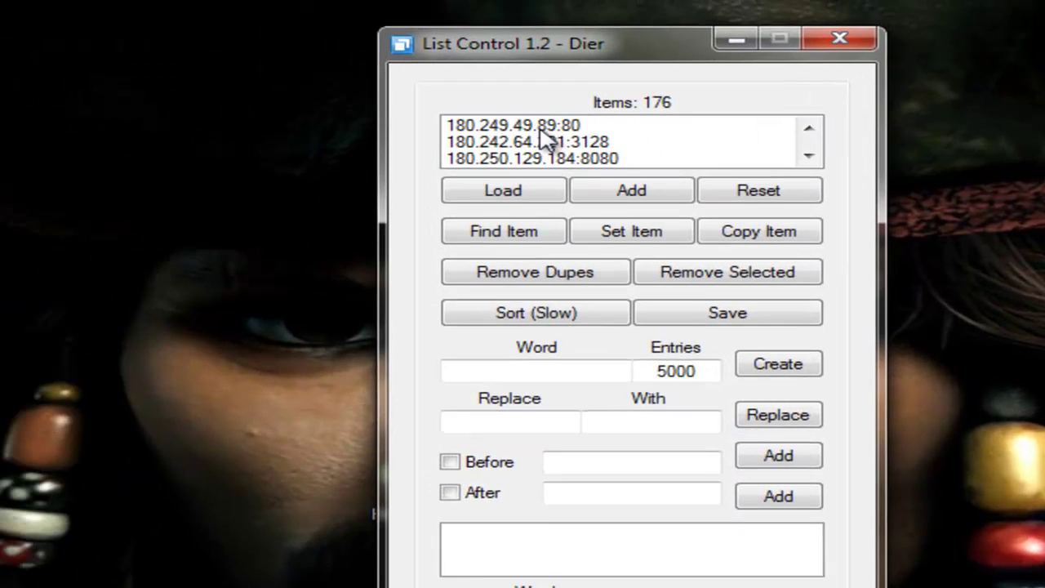
pyautogui.click(185, 84)
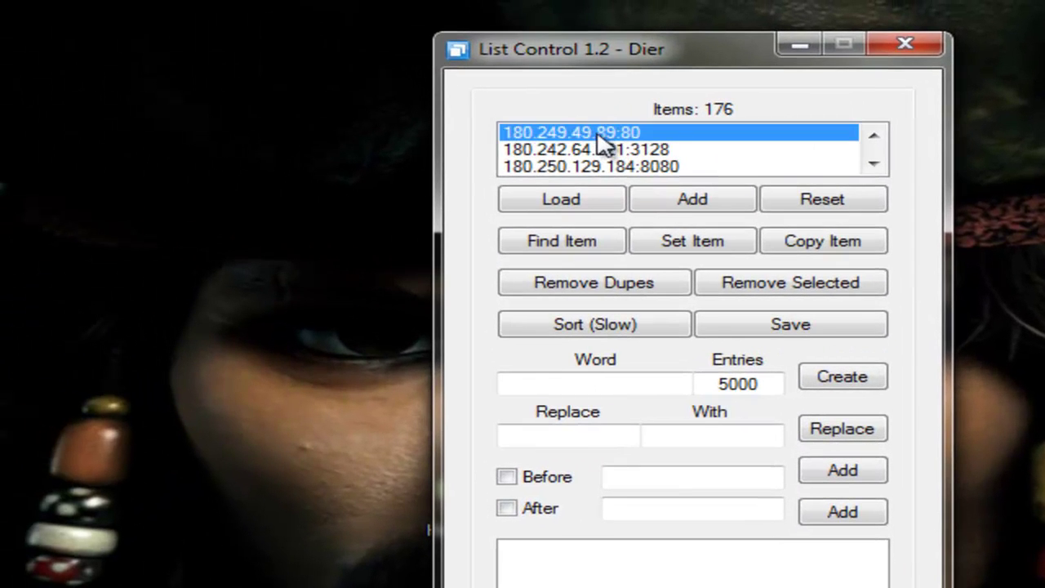
pyautogui.click(693, 204)
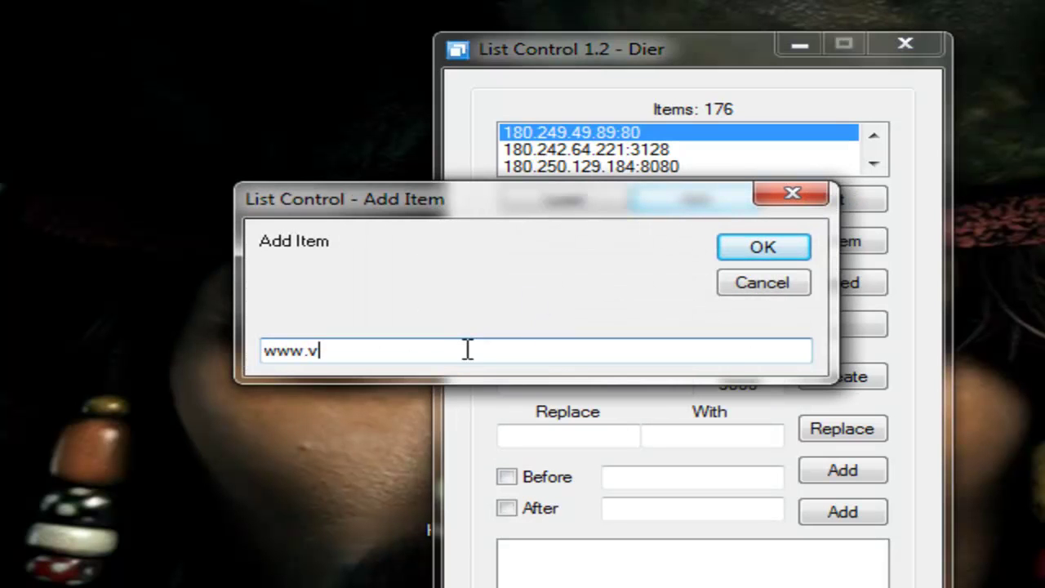
pyautogui.write('www.viprasys.org')
pyautogui.press('Return')
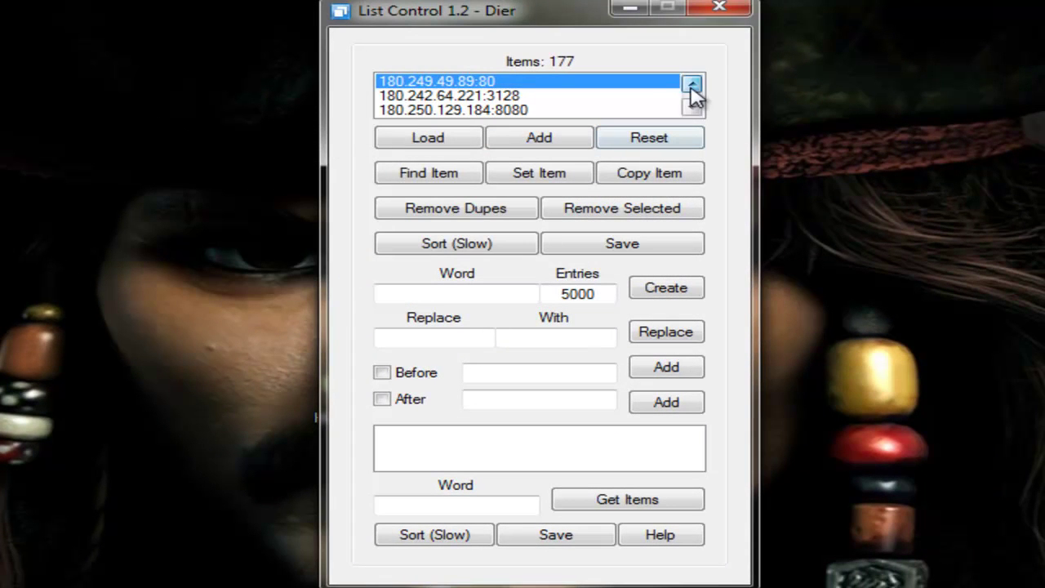
pyautogui.click(692, 107)
pyautogui.click(692, 107)
pyautogui.click(692, 107)
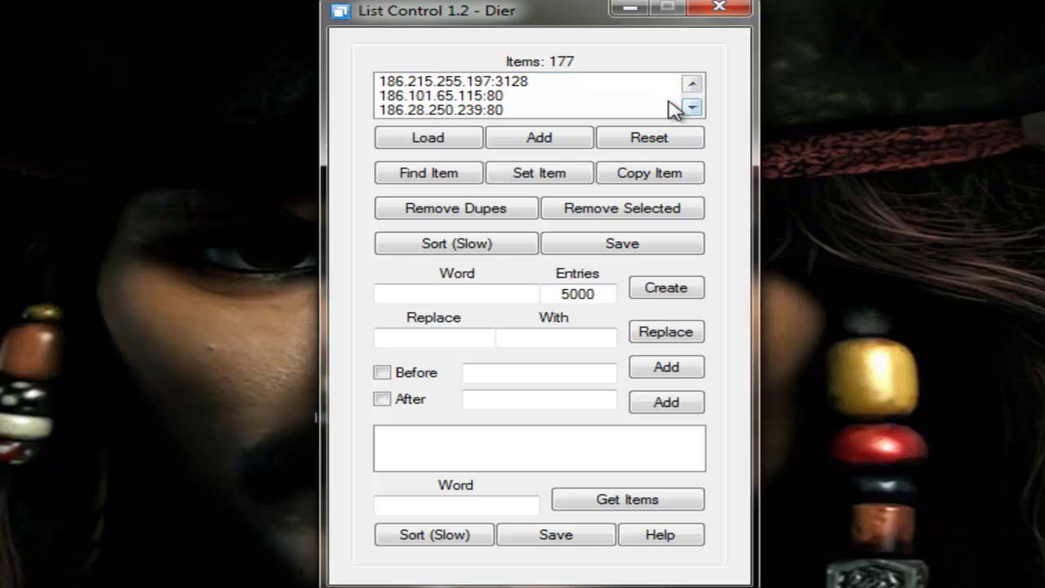
pyautogui.click(513, 109)
pyautogui.scroll(-15, 513, 110)
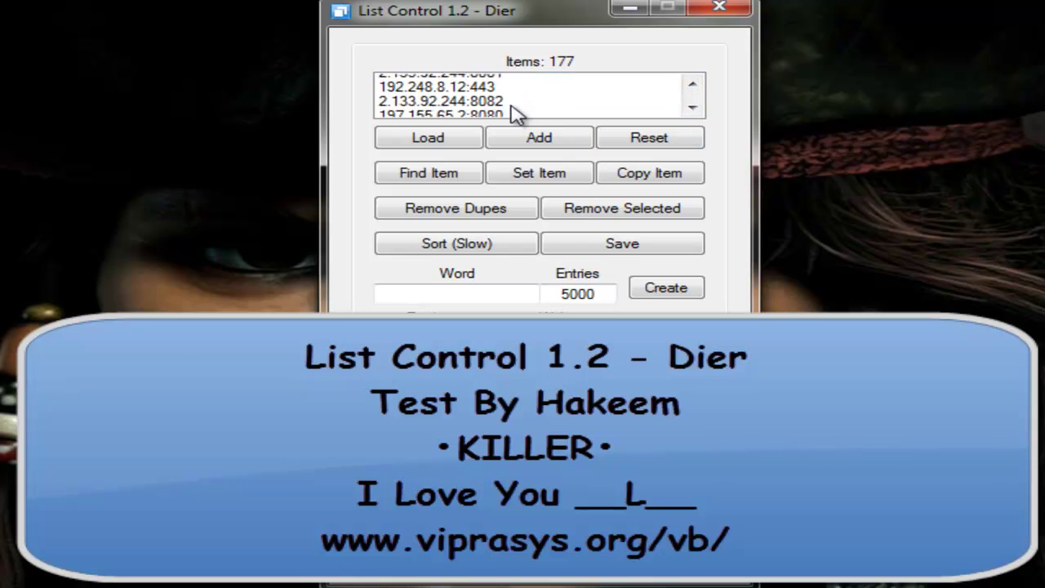
pyautogui.scroll(-15, 513, 110)
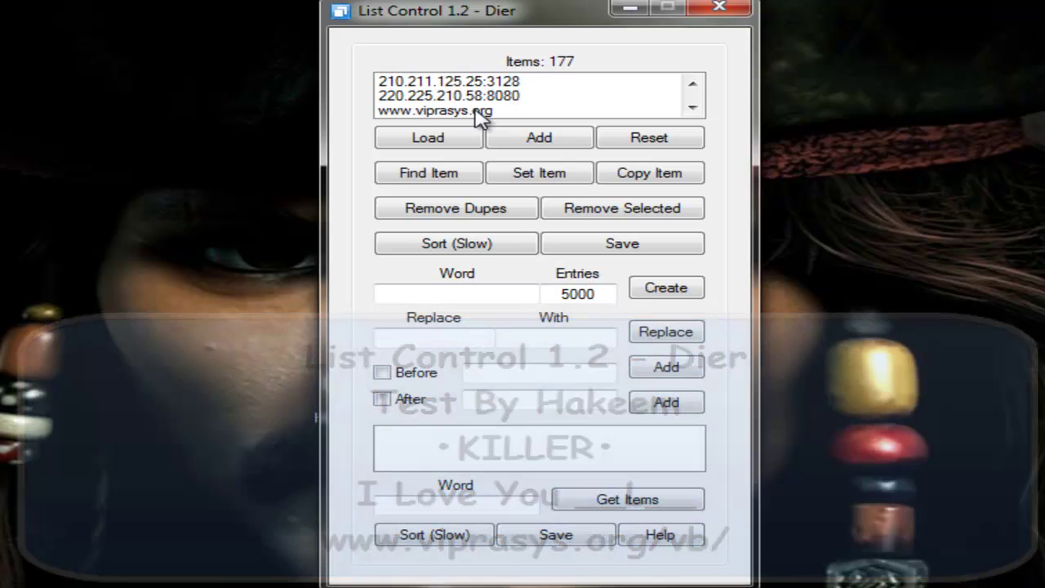
pyautogui.click(487, 110)
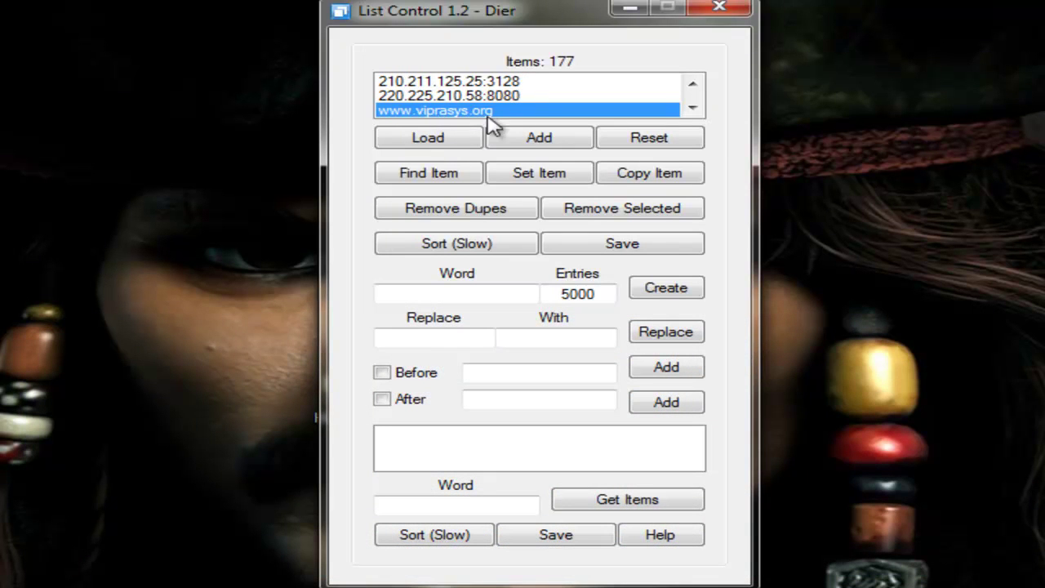
pyautogui.click(641, 179)
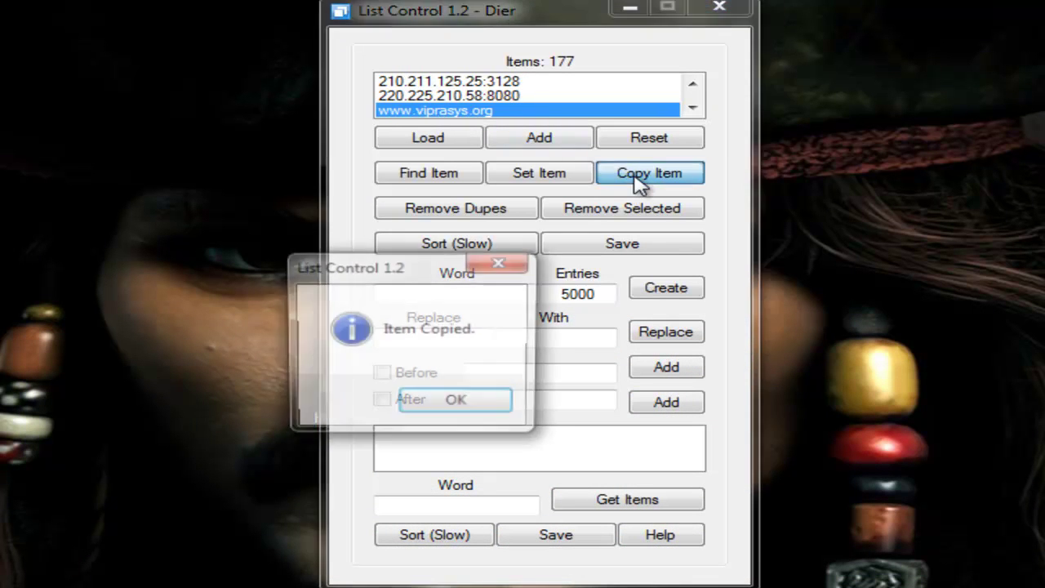
pyautogui.click(459, 406)
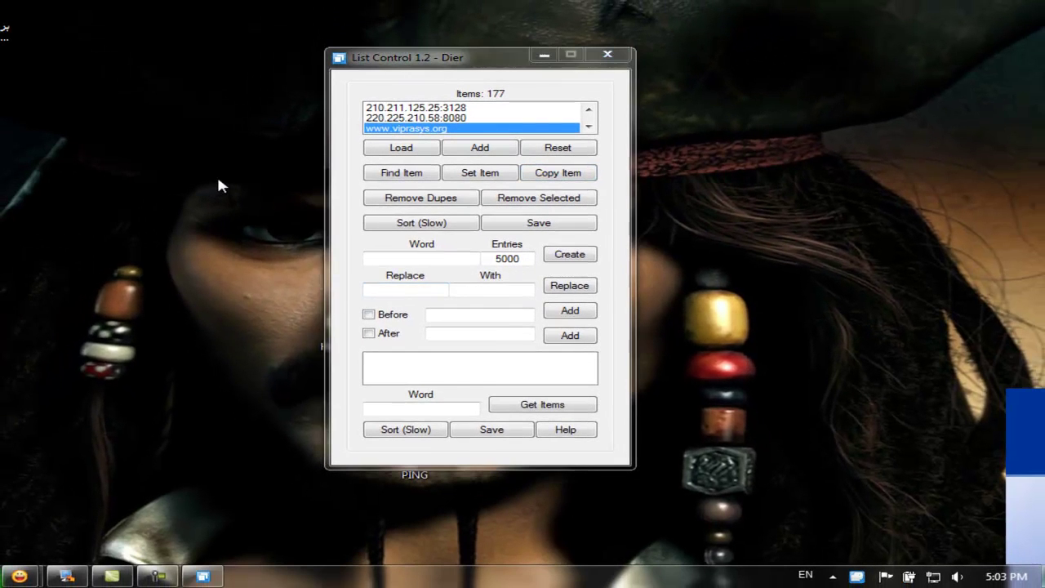
# Step: Create a new text document on the desktop, paste the copied item into it in Notepad, and minimize it
pyautogui.rightClick(170, 183)
pyautogui.moveTo(473, 360)
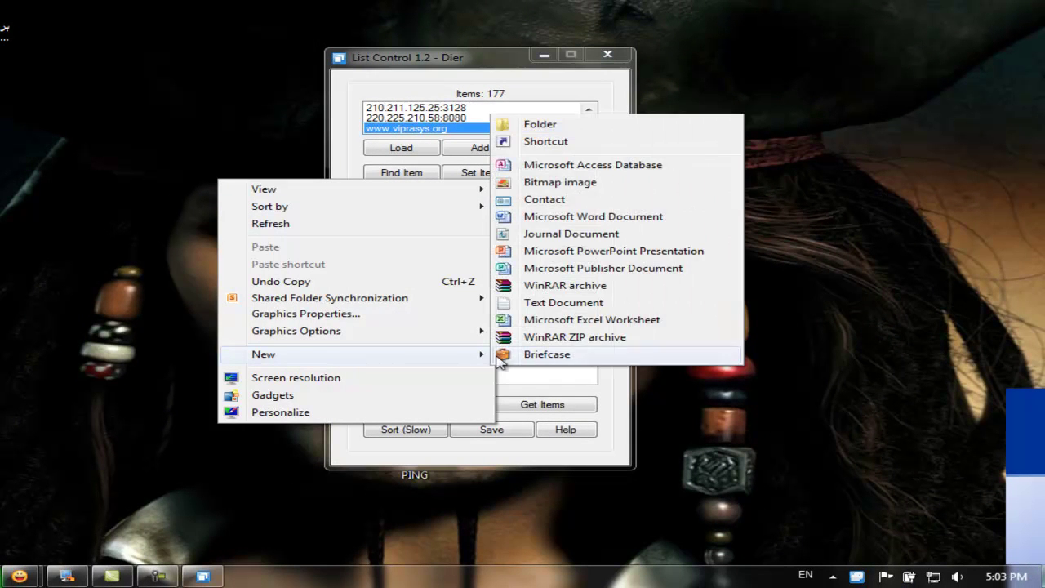
pyautogui.click(541, 302)
pyautogui.press('Return')
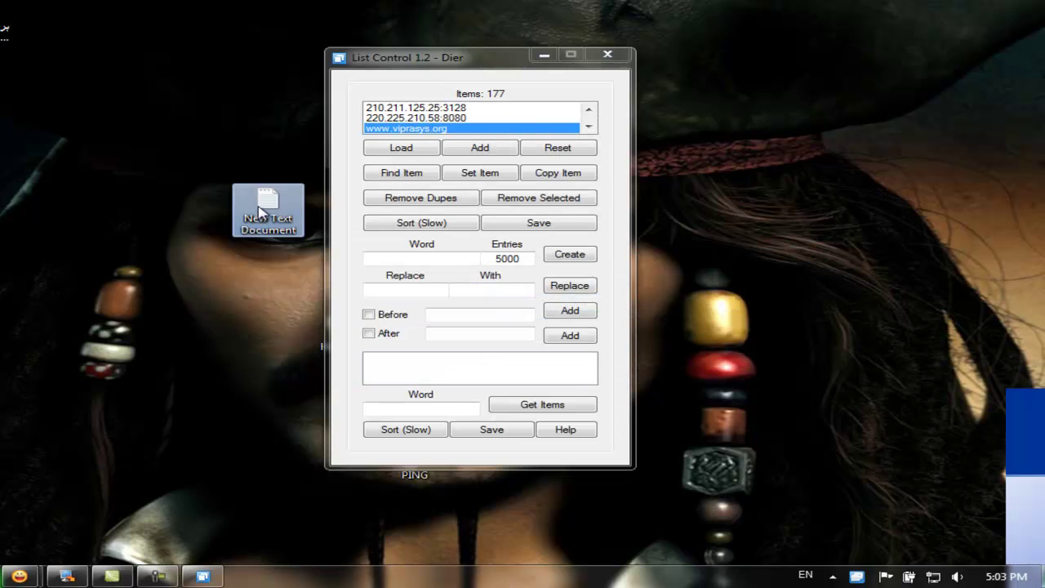
pyautogui.doubleClick(260, 215)
pyautogui.hotkey('ctrl', 'v')
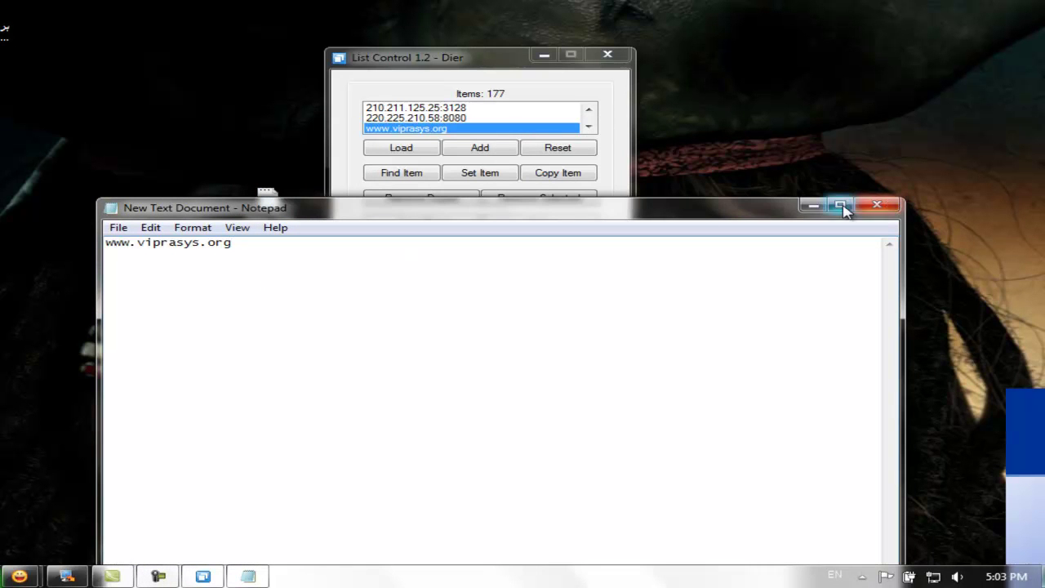
pyautogui.click(814, 205)
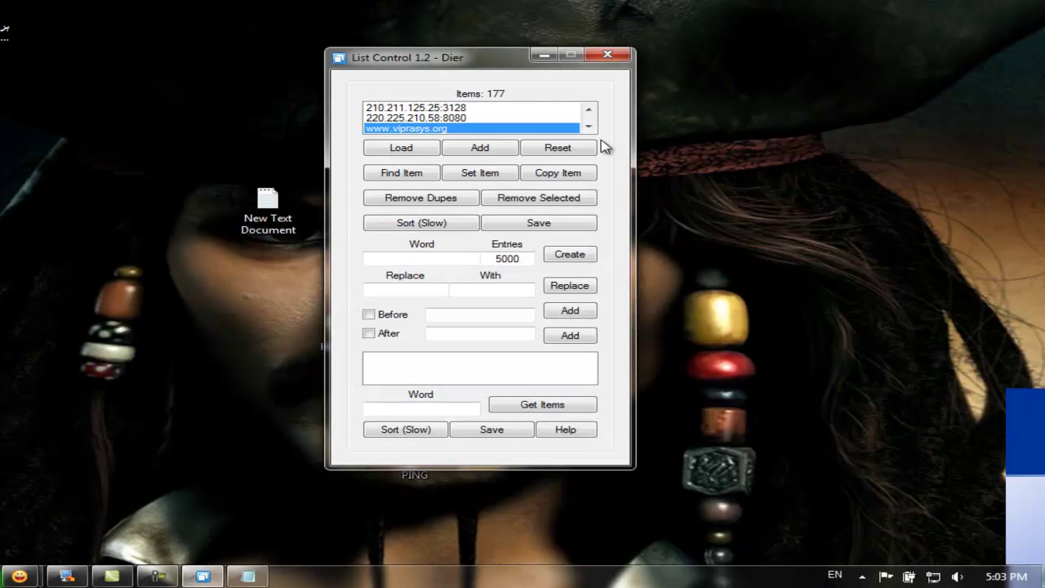
pyautogui.scroll(5, 456, 120)
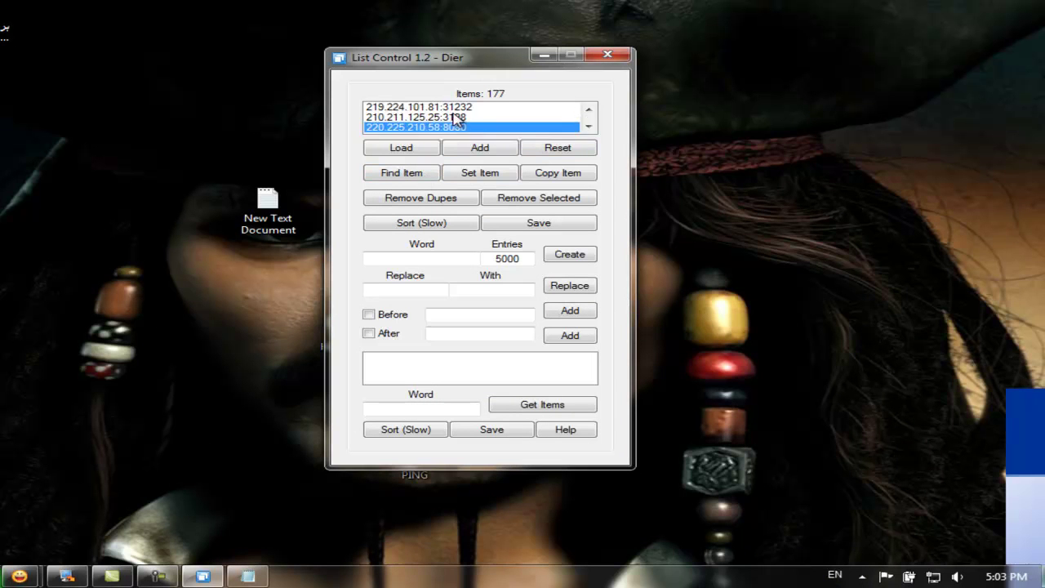
pyautogui.click(401, 173)
pyautogui.write('www.viprasys.org')
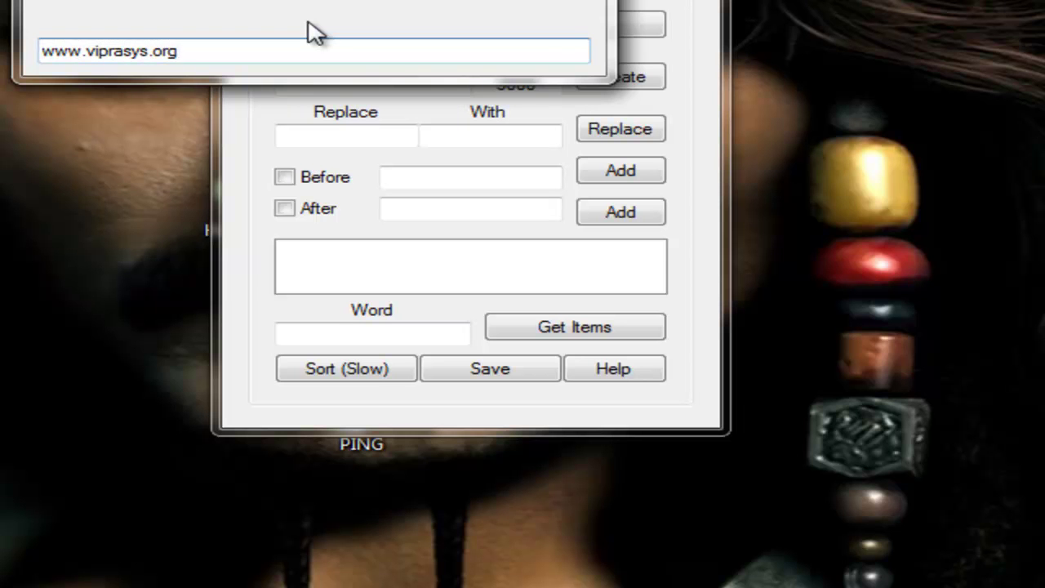
pyautogui.press('Return')
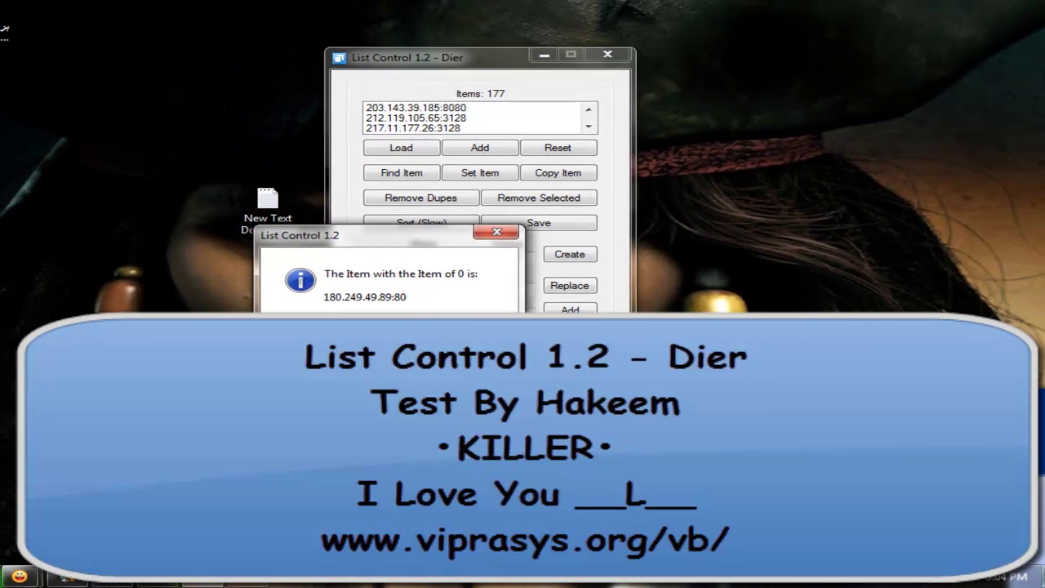
pyautogui.click(441, 228)
pyautogui.click(443, 128)
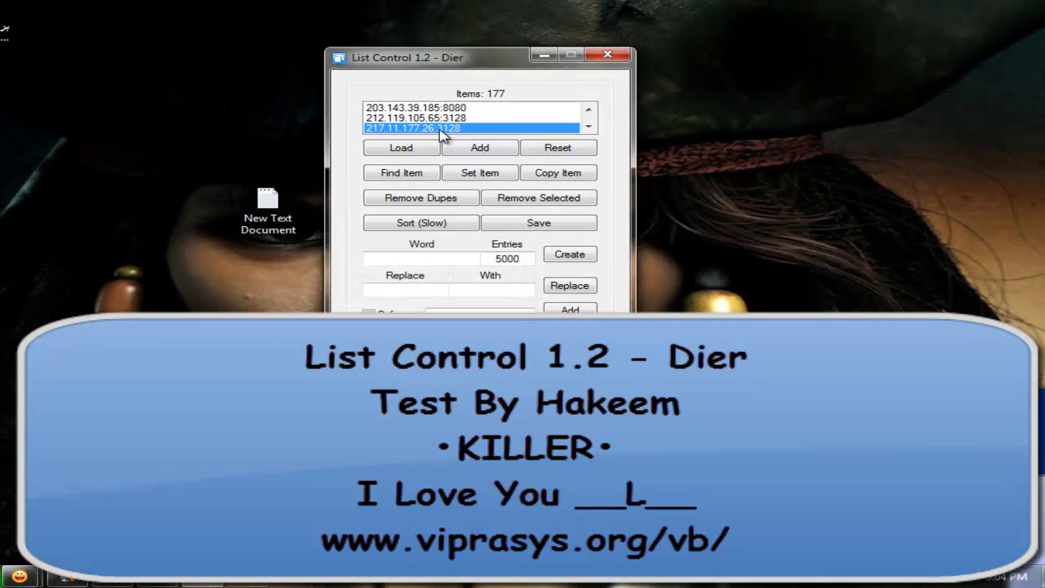
pyautogui.scroll(-15, 444, 131)
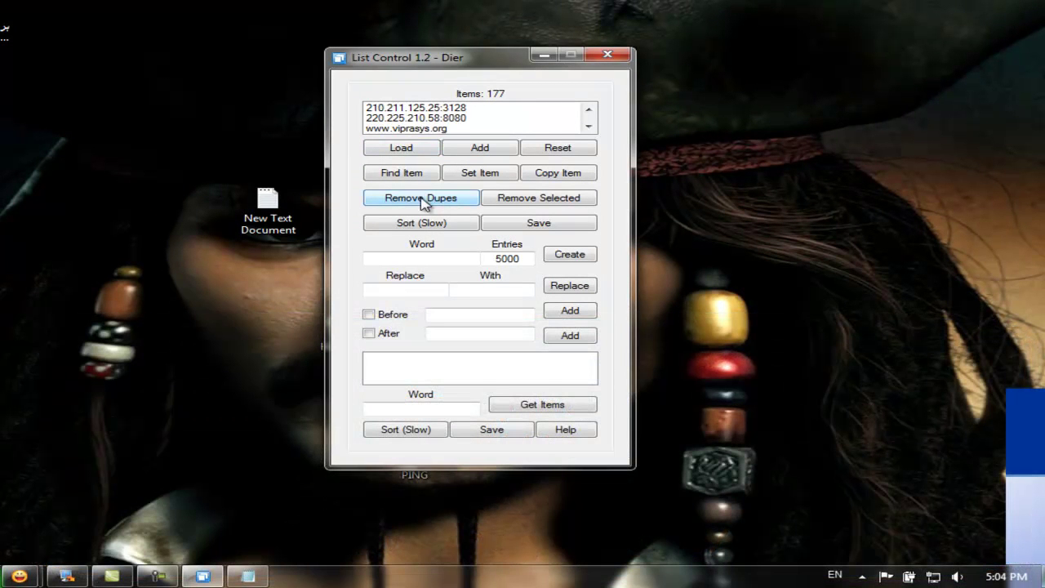
pyautogui.click(438, 129)
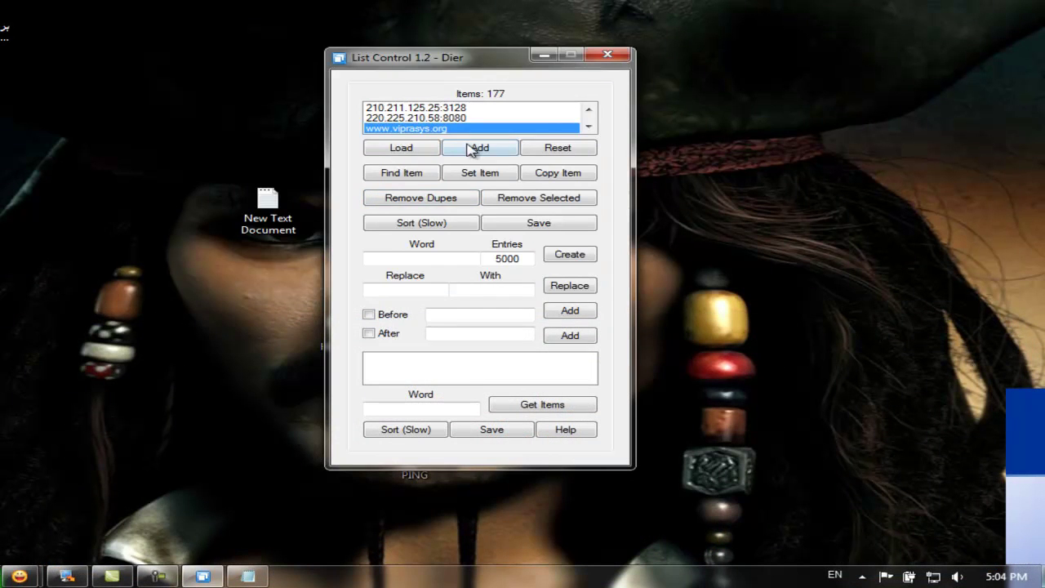
pyautogui.click(471, 147)
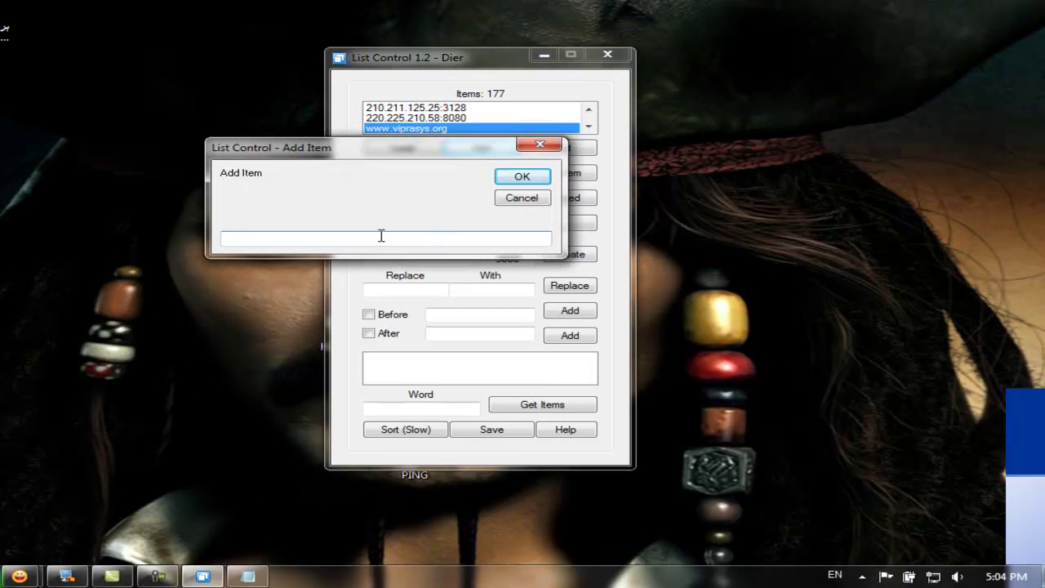
pyautogui.click(519, 178)
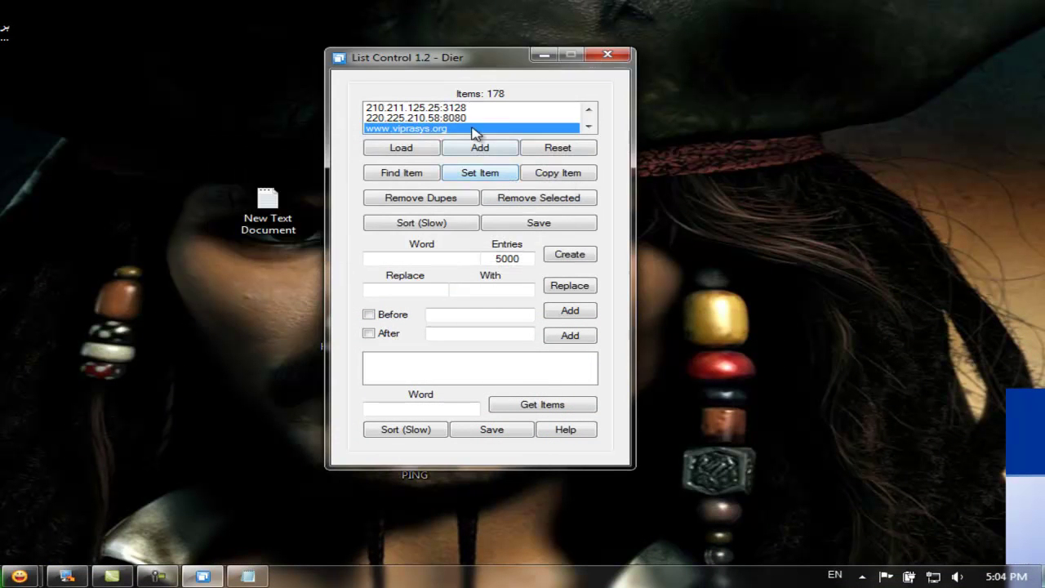
pyautogui.click(469, 119)
pyautogui.scroll(-1, 464, 122)
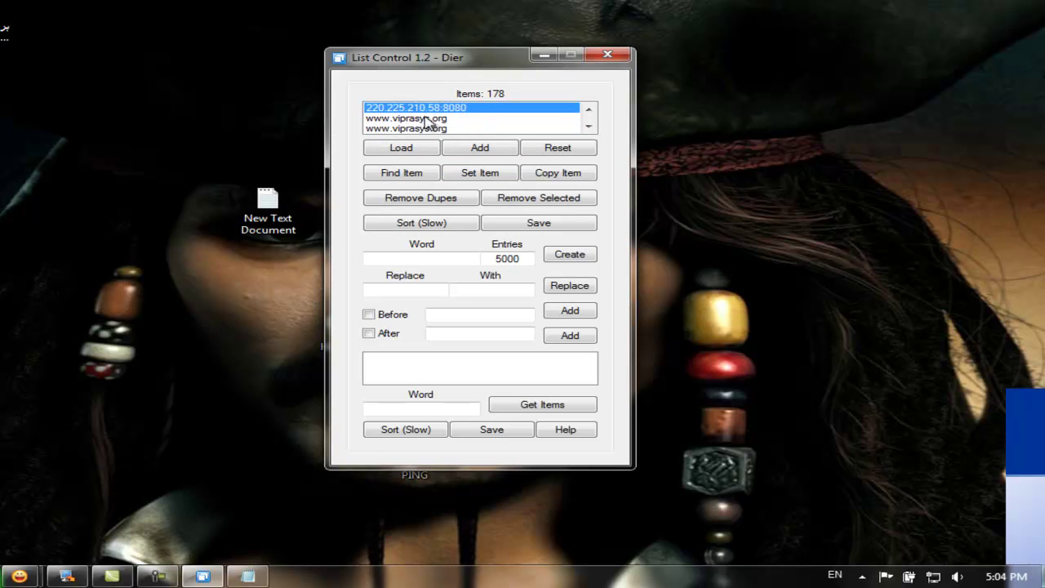
# Step: Remove the duplicate entries and the selected entry from the list
pyautogui.click(453, 204)
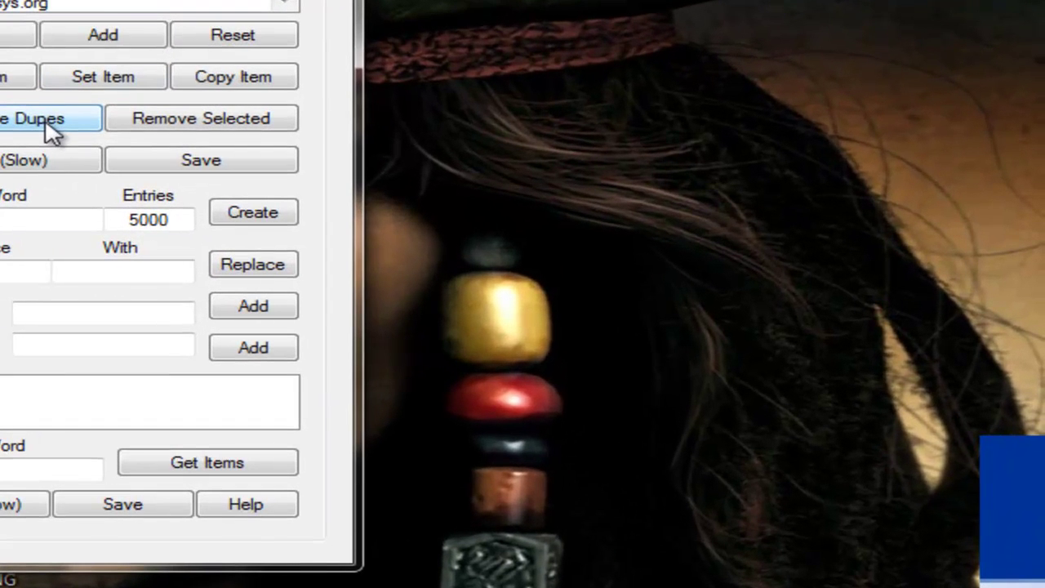
pyautogui.click(220, 84)
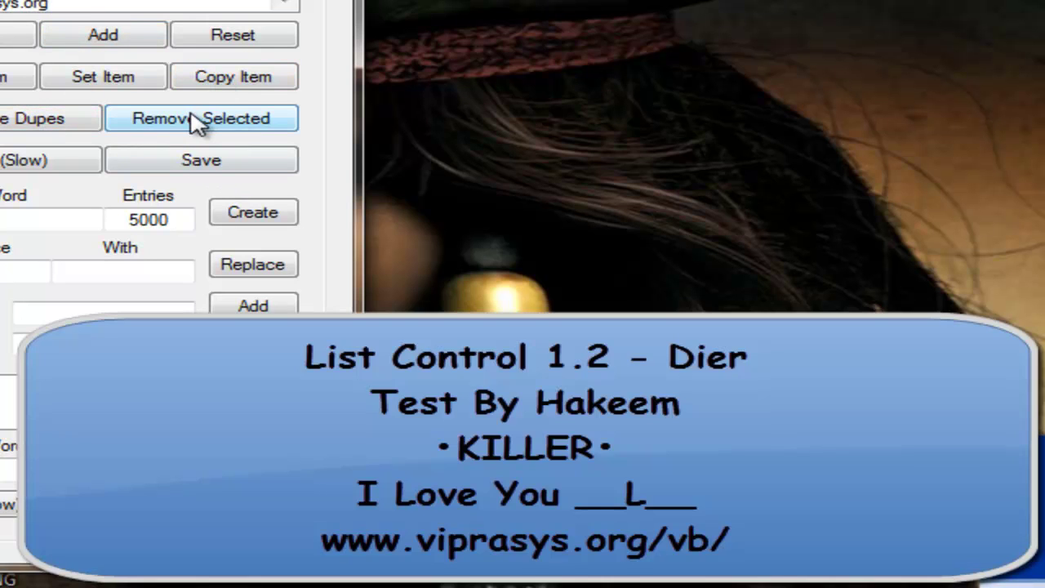
pyautogui.click(196, 122)
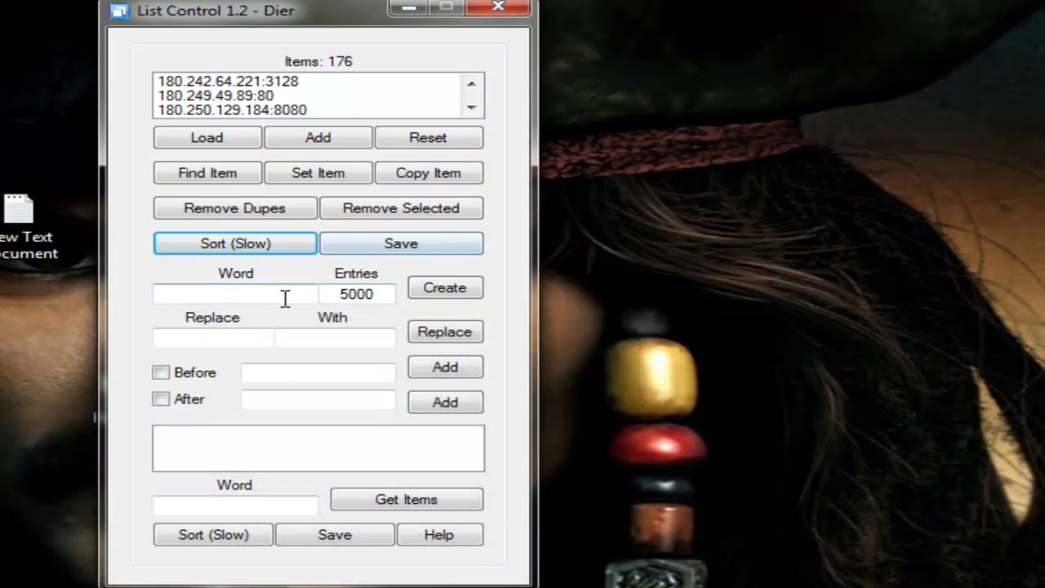
# Step: Enable the Before option and prefix every list item with "Test By" followed by the tester's name
pyautogui.click(161, 374)
pyautogui.click(290, 406)
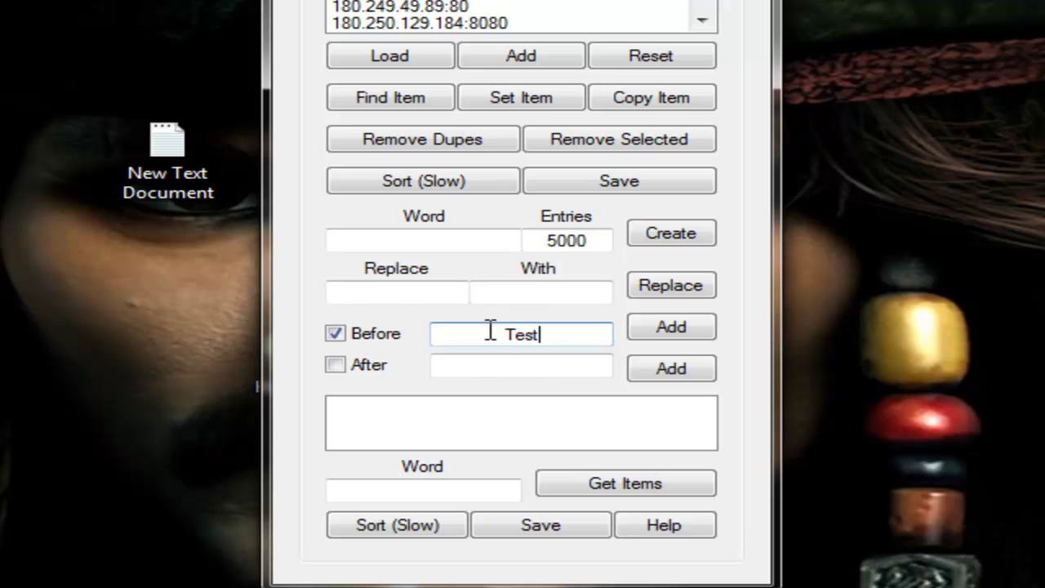
pyautogui.write('By Hak')
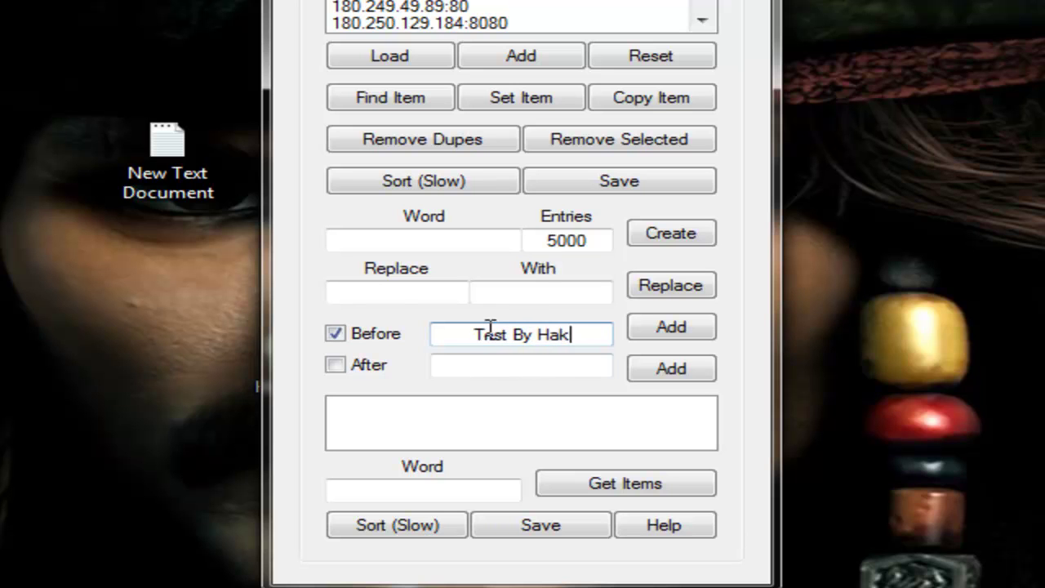
pyautogui.write('eem')
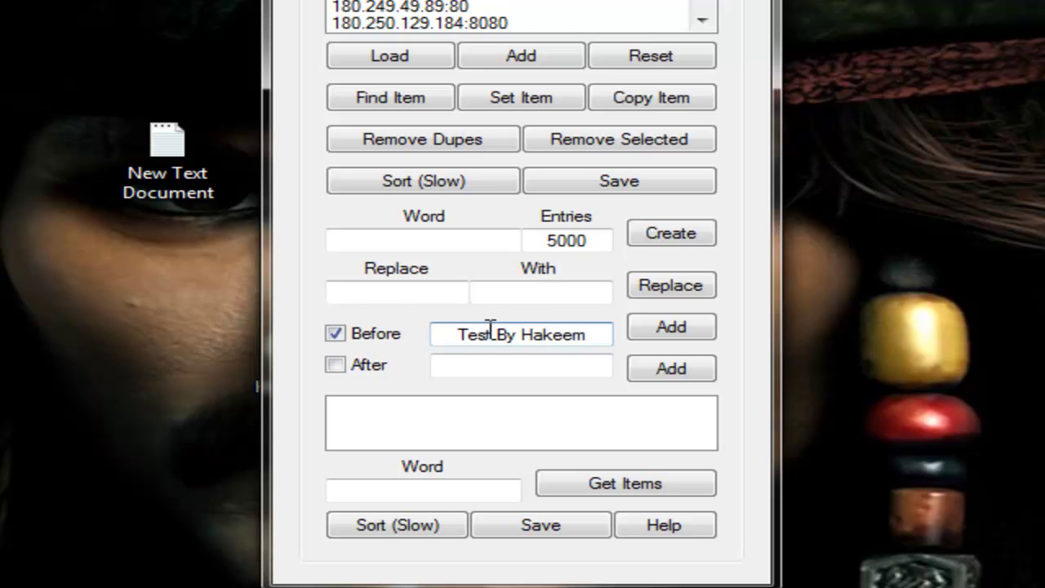
pyautogui.click(688, 337)
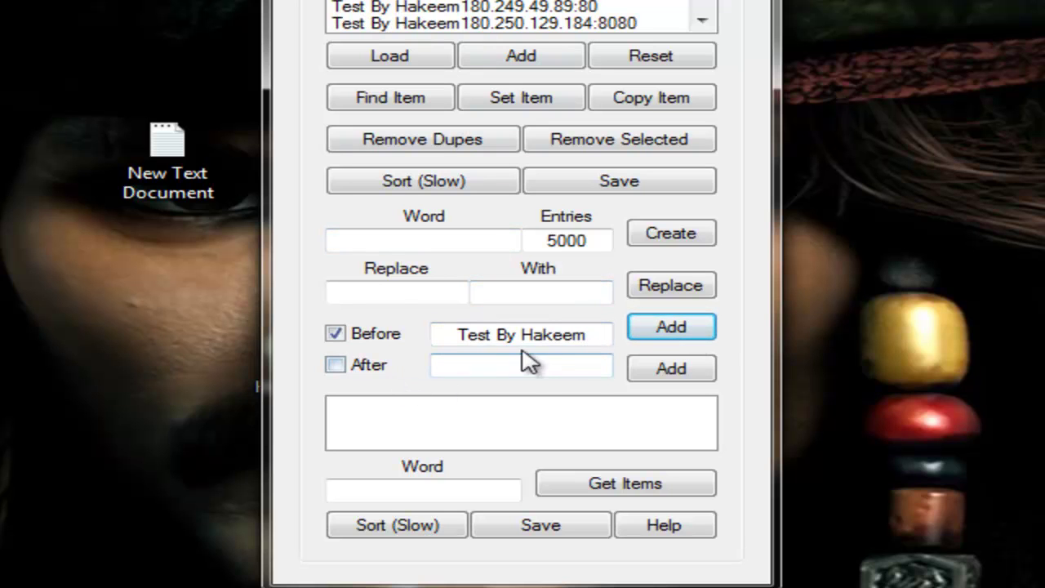
pyautogui.click(344, 369)
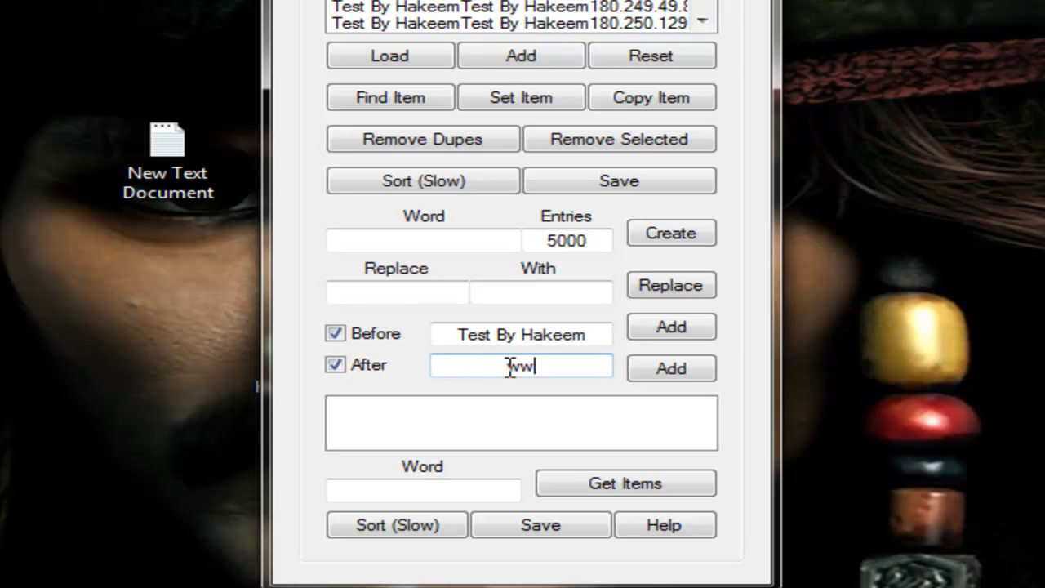
pyautogui.click(510, 368)
pyautogui.write('www.viprasys')
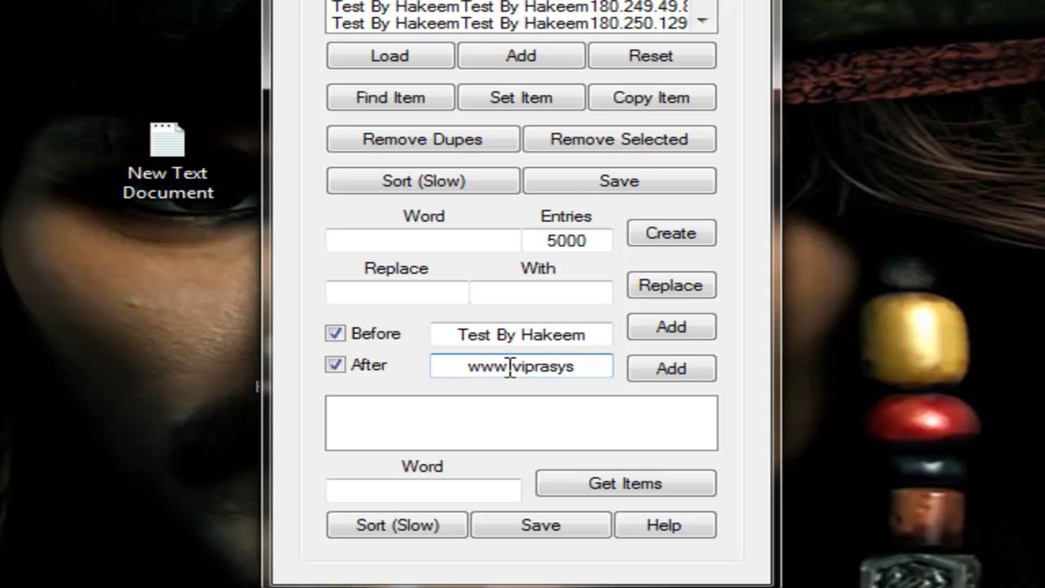
pyautogui.write('.org')
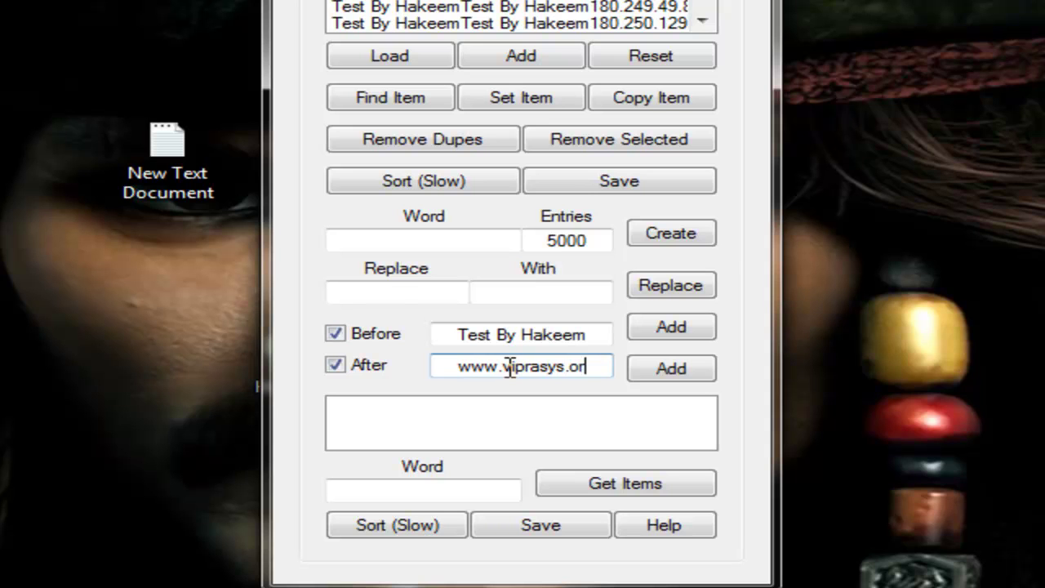
pyautogui.click(686, 378)
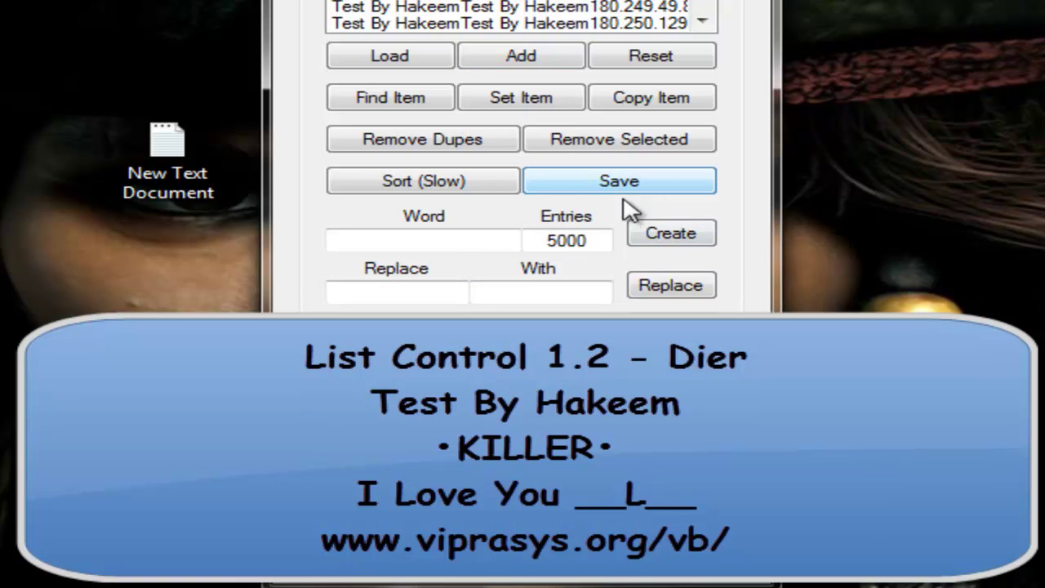
# Step: Create 150 list entries from the word "viprasys killer"
pyautogui.click(446, 248)
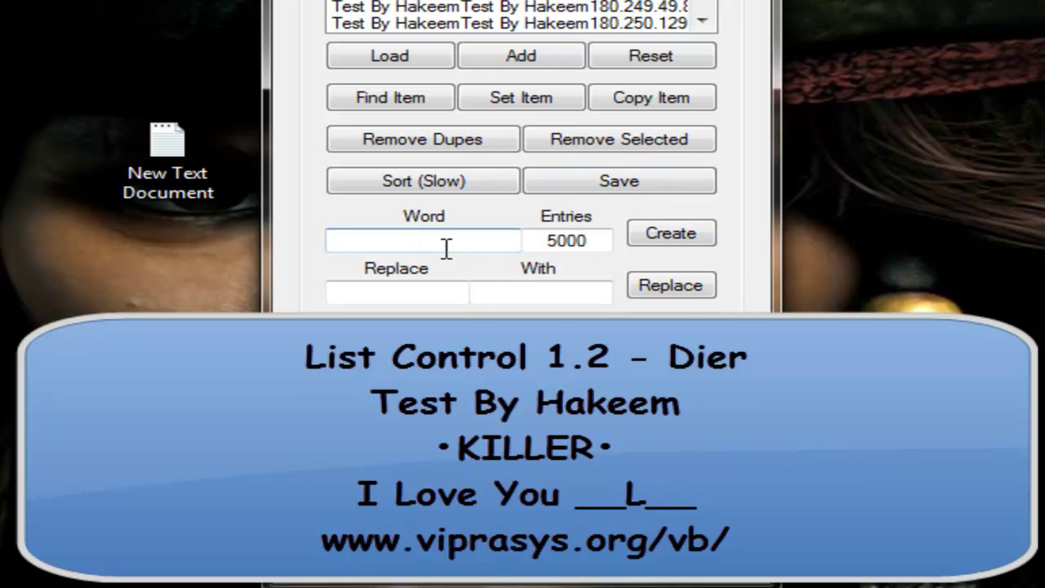
pyautogui.write('vip')
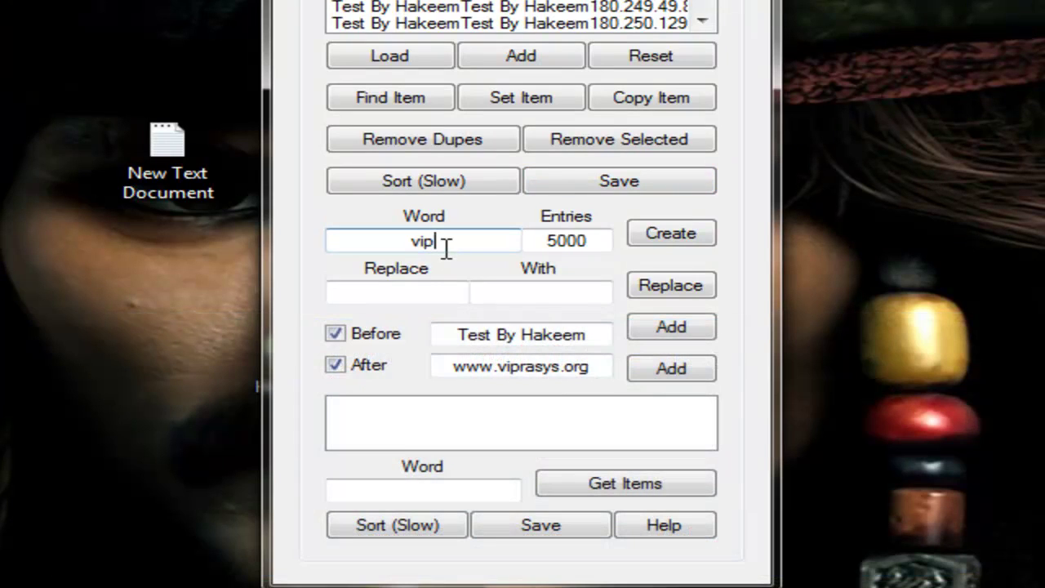
pyautogui.write('rasyski')
pyautogui.press('BackSpace')
pyautogui.press('BackSpace')
pyautogui.write('killer')
pyautogui.moveTo(598, 237); pyautogui.dragTo(555, 243)
pyautogui.write('150')
pyautogui.click(671, 234)
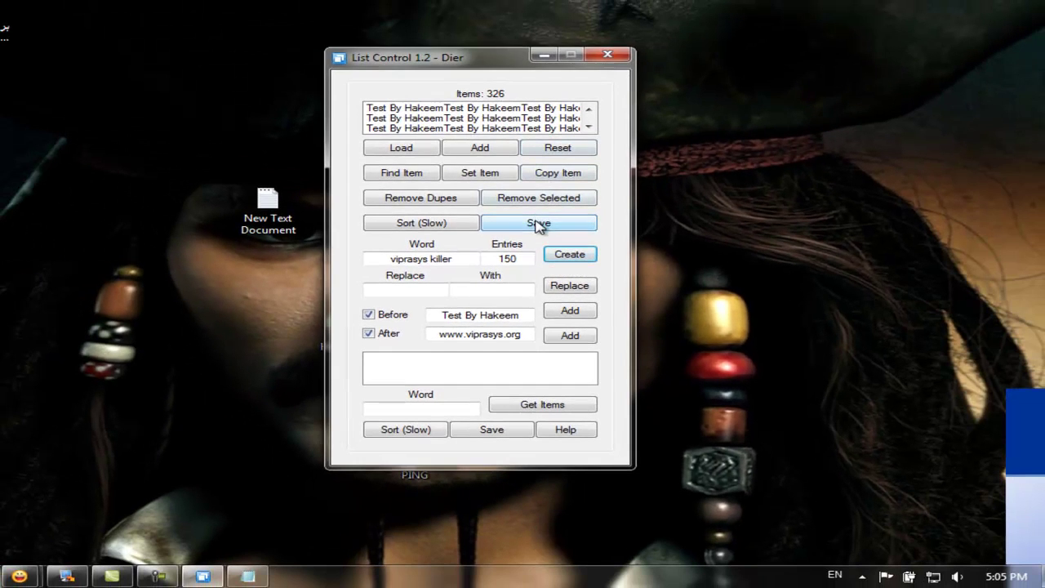
# Step: Save the main list to the desktop as a text file named viprasys.org
pyautogui.click(616, 182)
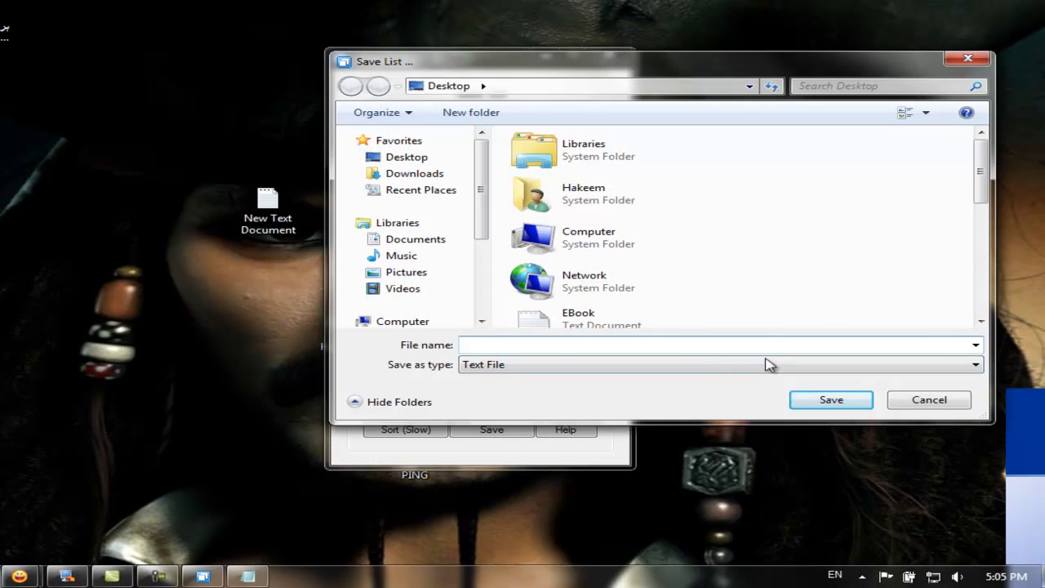
pyautogui.write('viprasys.org')
pyautogui.press('Return')
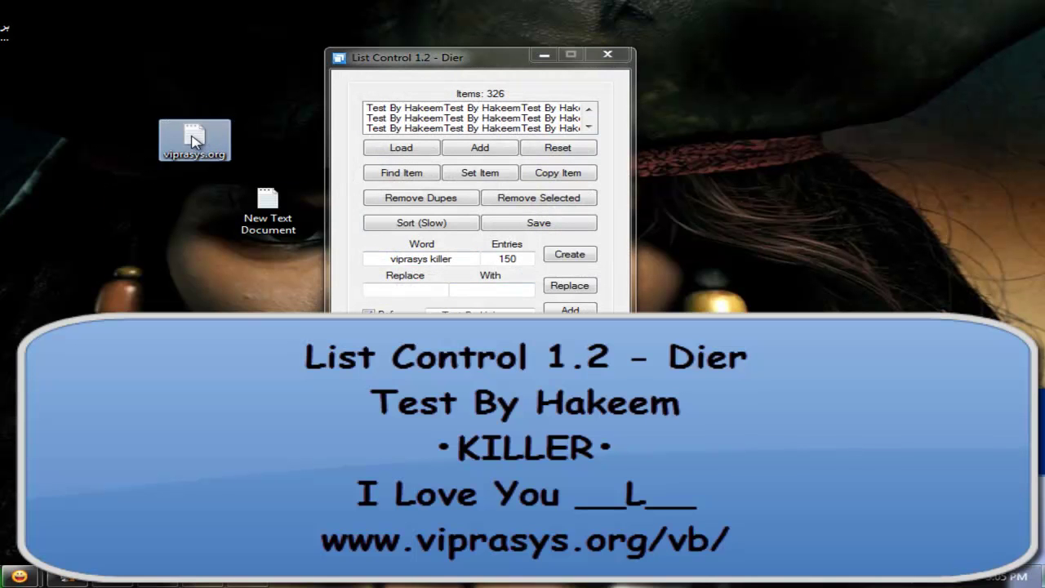
# Step: Open the saved viprasys.org file from the desktop in Notepad and look through its entries to the end
pyautogui.moveTo(194, 141); pyautogui.dragTo(242, 139)
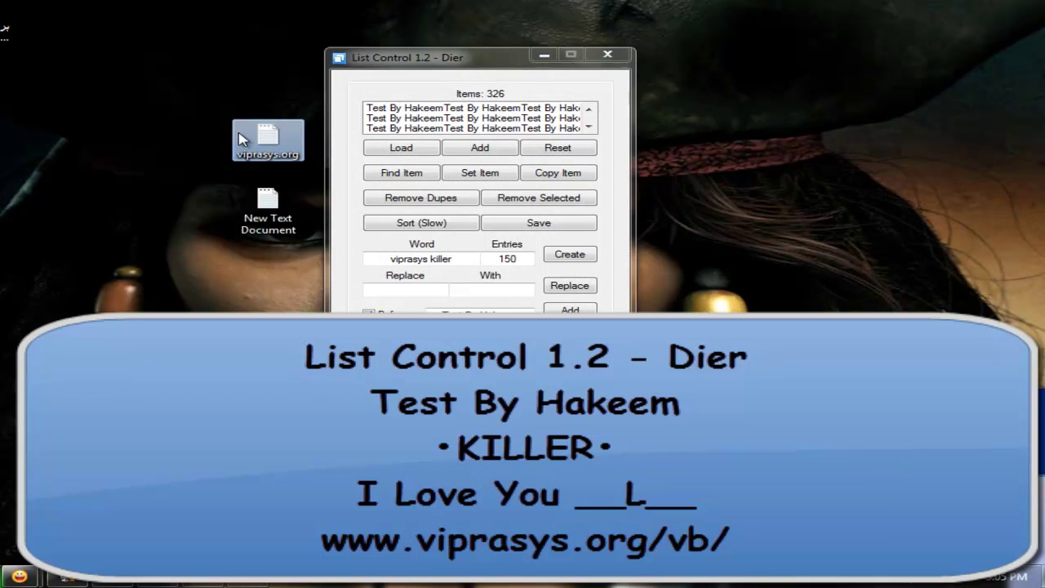
pyautogui.doubleClick(251, 141)
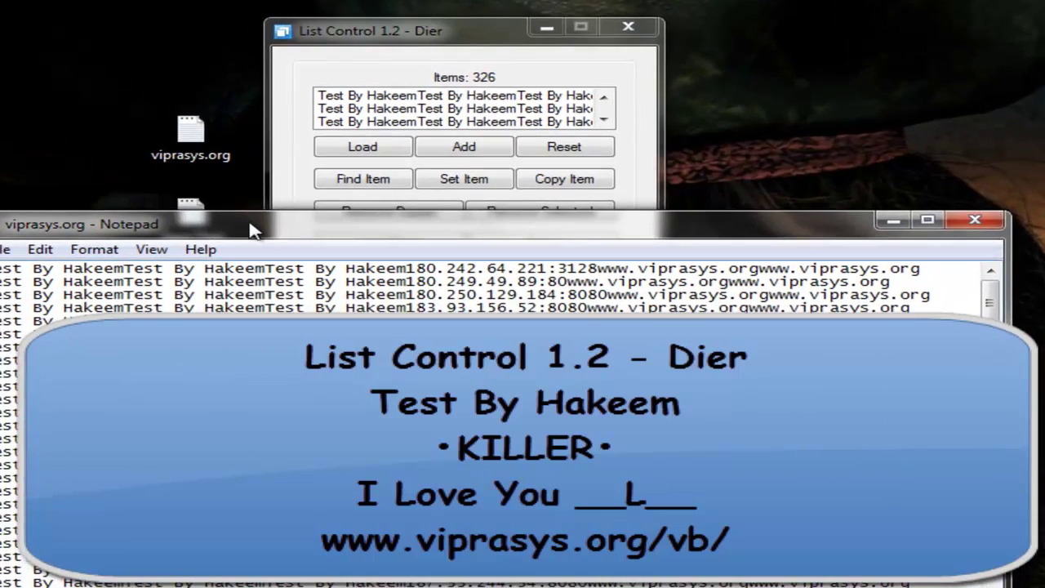
pyautogui.moveTo(257, 226); pyautogui.dragTo(281, 36)
pyautogui.scroll(-15, 410, 175)
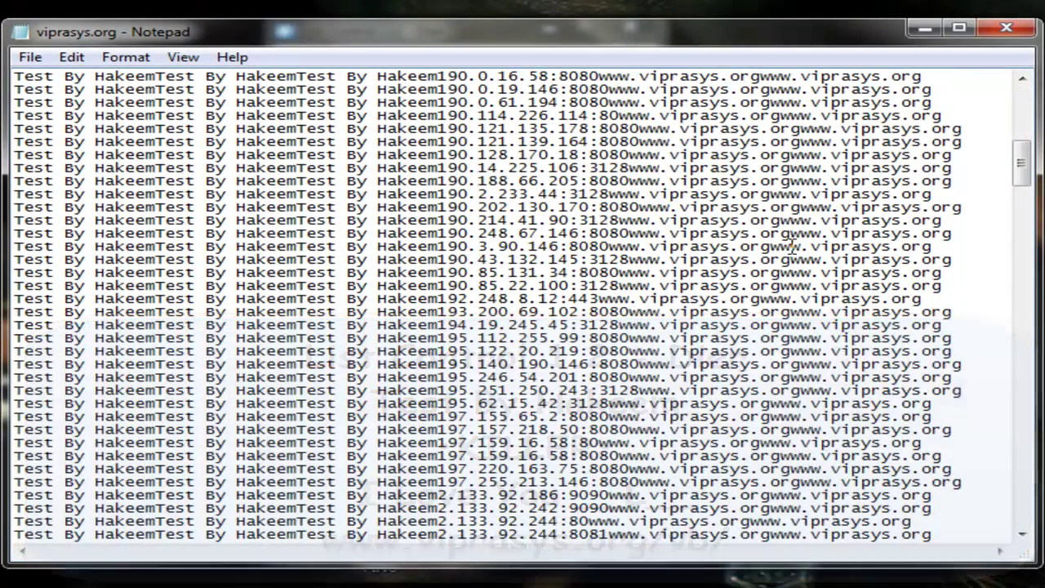
pyautogui.moveTo(1023, 164); pyautogui.dragTo(1035, 369)
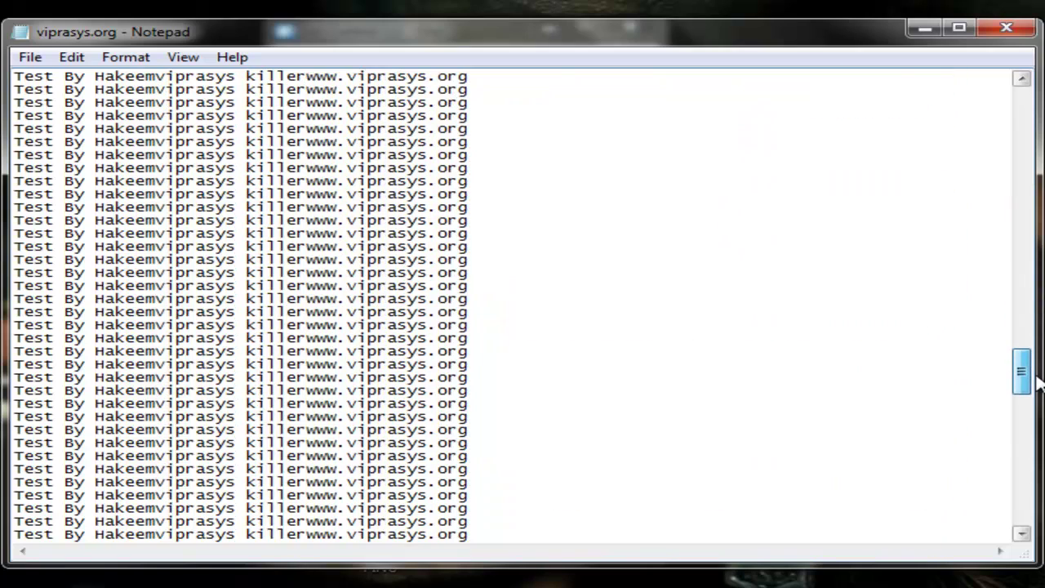
pyautogui.moveTo(1037, 378); pyautogui.dragTo(1043, 506)
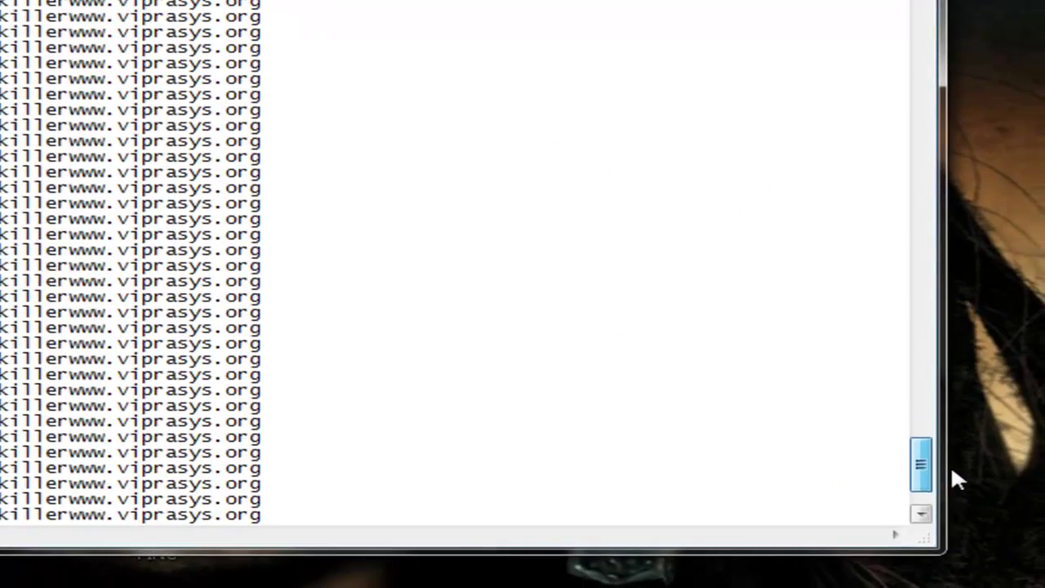
pyautogui.moveTo(957, 480); pyautogui.dragTo(952, 501)
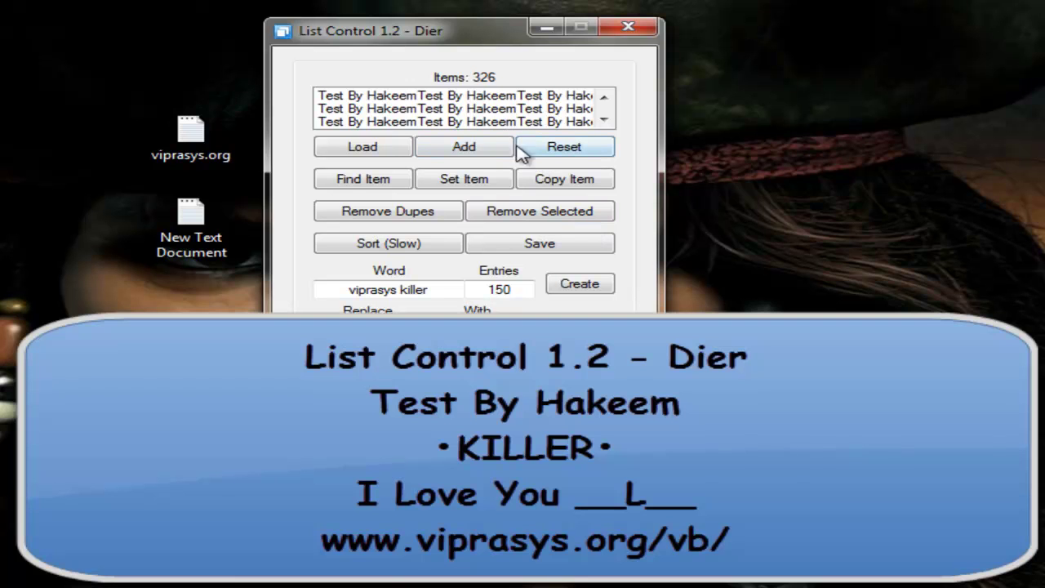
# Step: Replace the Before text, "Test By" plus the tester's name, in the list items with the tester's name followed by "Killer"
pyautogui.click(378, 108)
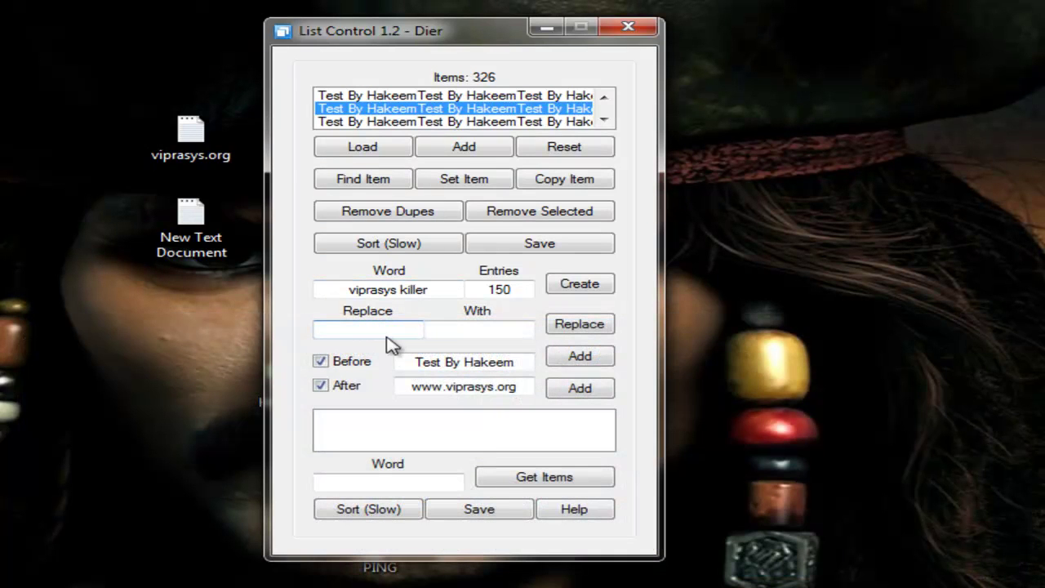
pyautogui.moveTo(513, 362); pyautogui.dragTo(401, 364)
pyautogui.hotkey('ctrl', 'c')
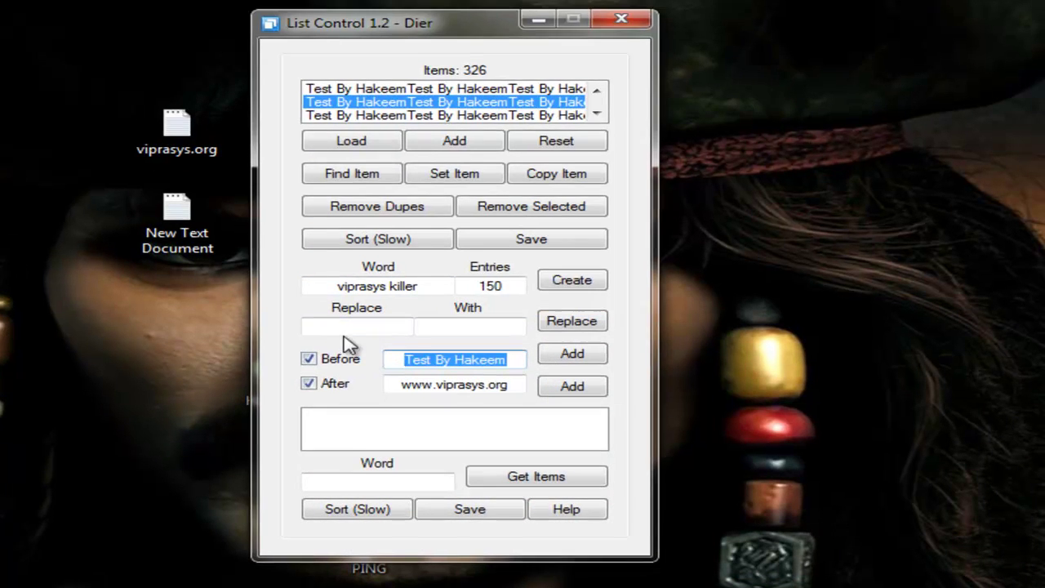
pyautogui.click(208, 292)
pyautogui.hotkey('ctrl', 'v')
pyautogui.click(337, 292)
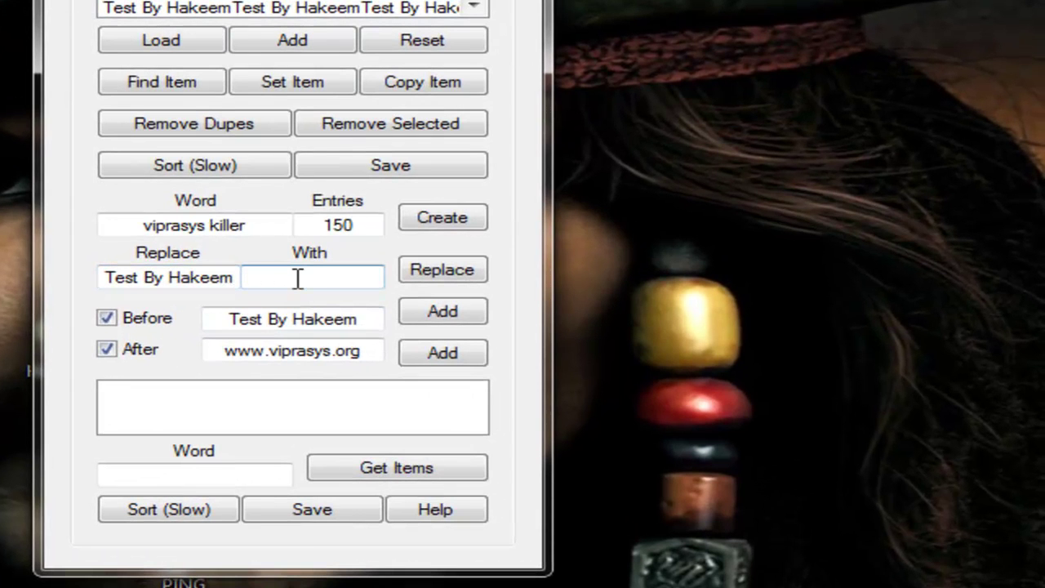
pyautogui.write('Hkeem Killer')
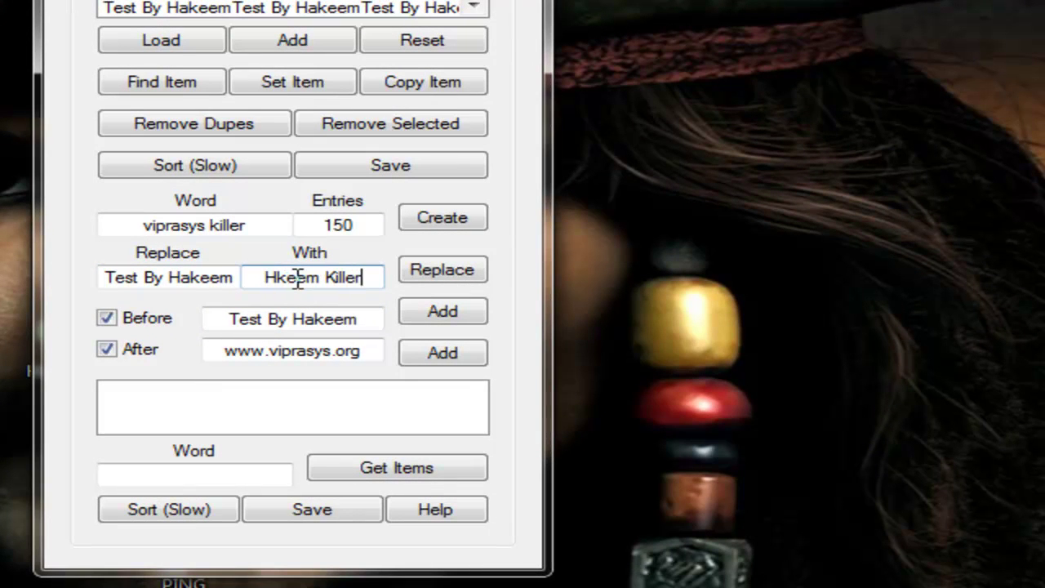
pyautogui.click(425, 272)
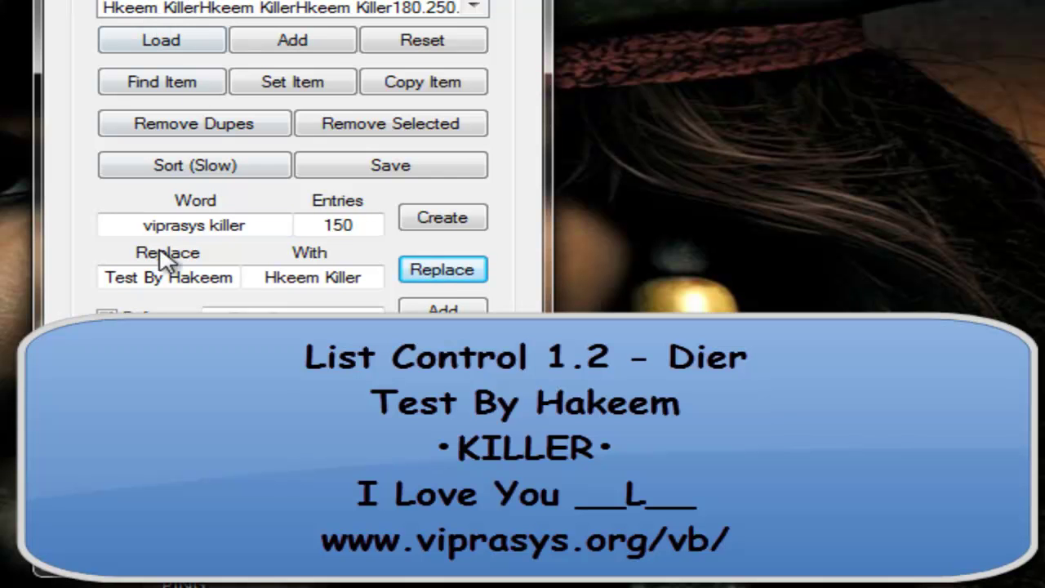
pyautogui.click(441, 265)
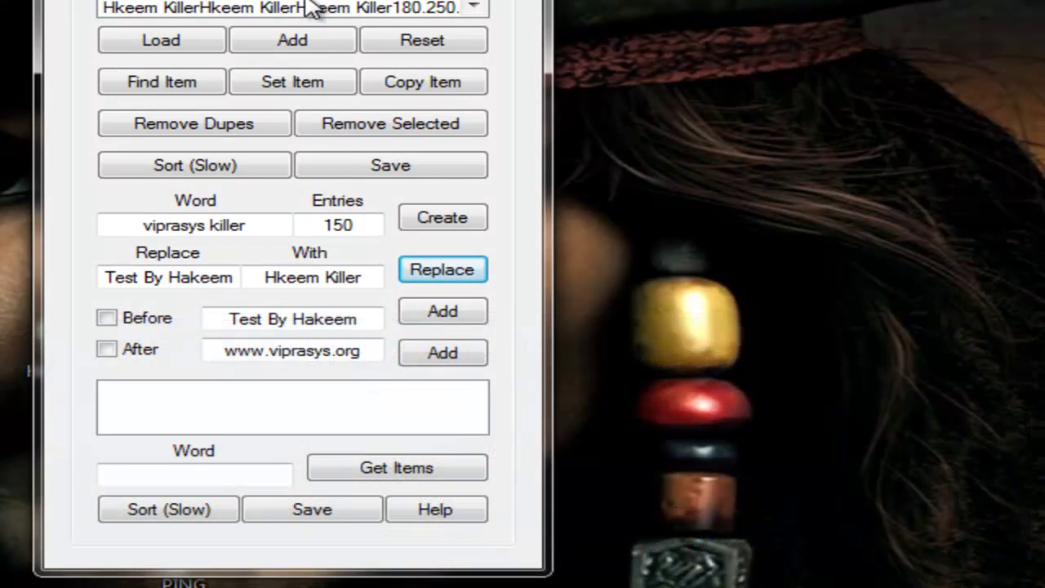